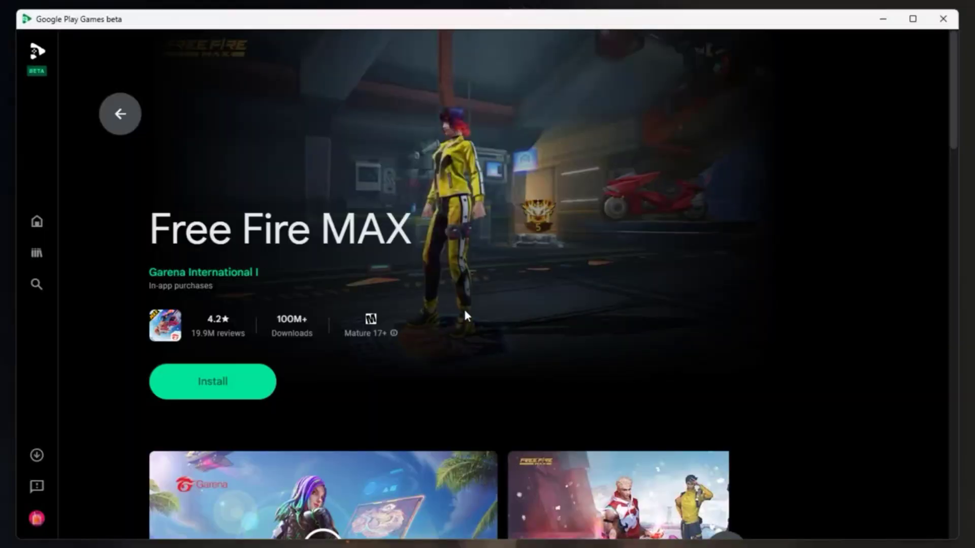
Scroll through the Free Fire MAX store page in Google Play Games beta
{"action": "scroll", "coordinate": [465, 312], "scroll_direction": "down", "scroll_amount": 10}
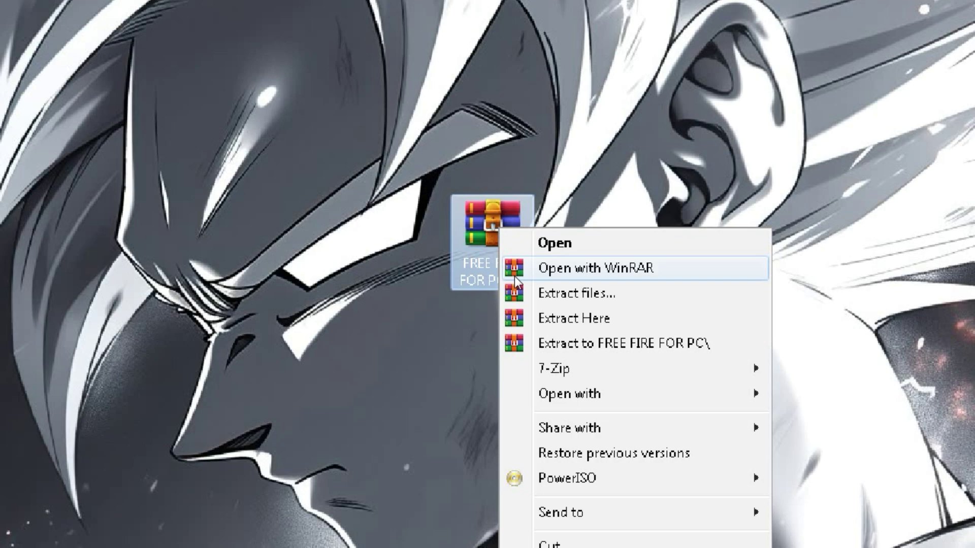
Extract the FREE FIRE FOR PC archive and place the extracted folder beside it
{"action": "left_click", "coordinate": [543, 293]}
{"action": "left_click", "coordinate": [533, 437]}
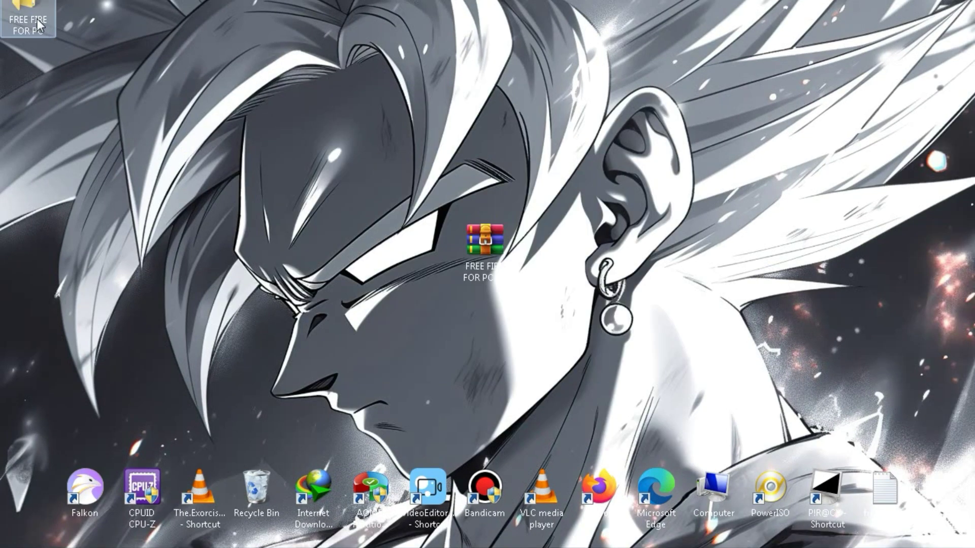
{"action": "left_click_drag", "start_coordinate": [131, 1], "coordinate": [311, 150]}
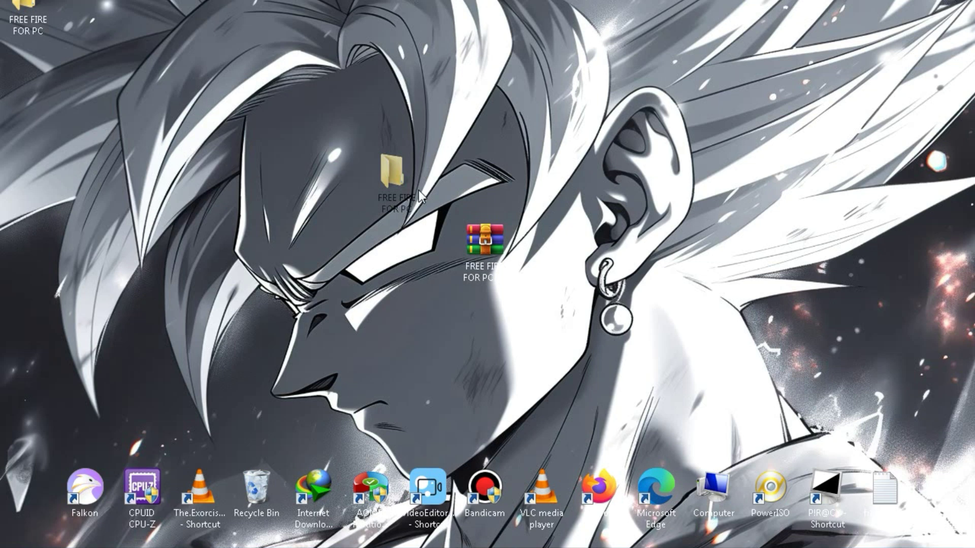
Browse to FREE FIRE FOR PC > Open ME > Setup and select apowermirror.exe
{"action": "double_click", "coordinate": [429, 185]}
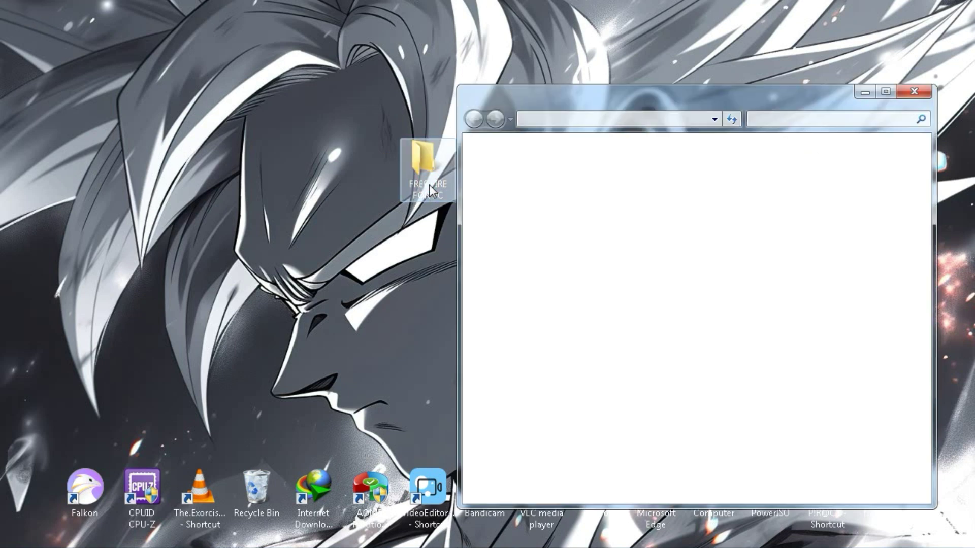
{"action": "left_click", "coordinate": [884, 94]}
{"action": "double_click", "coordinate": [523, 75]}
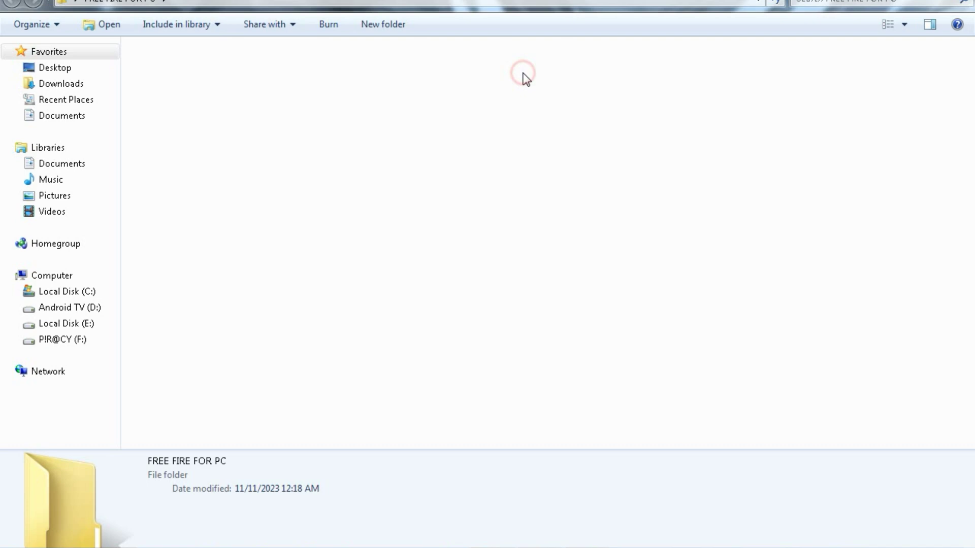
{"action": "double_click", "coordinate": [524, 75]}
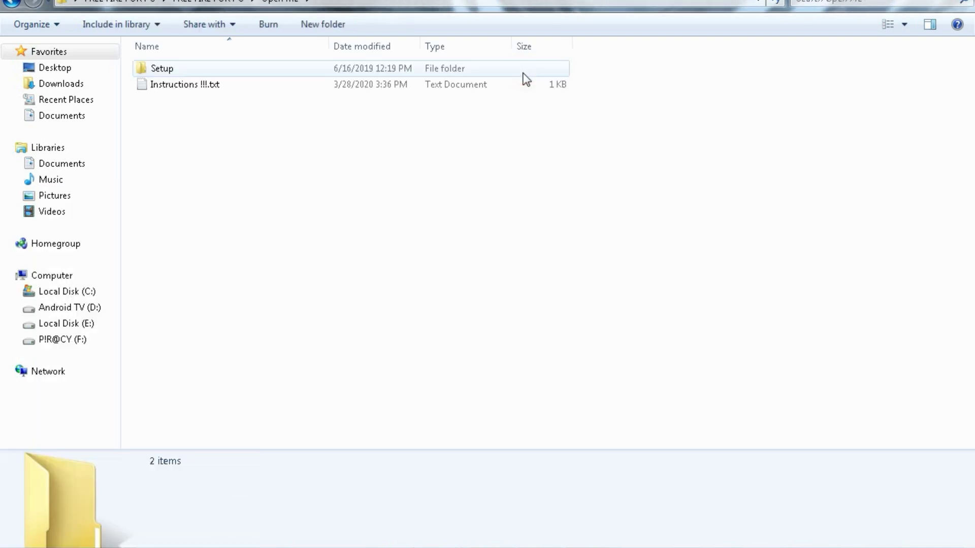
{"action": "double_click", "coordinate": [524, 75]}
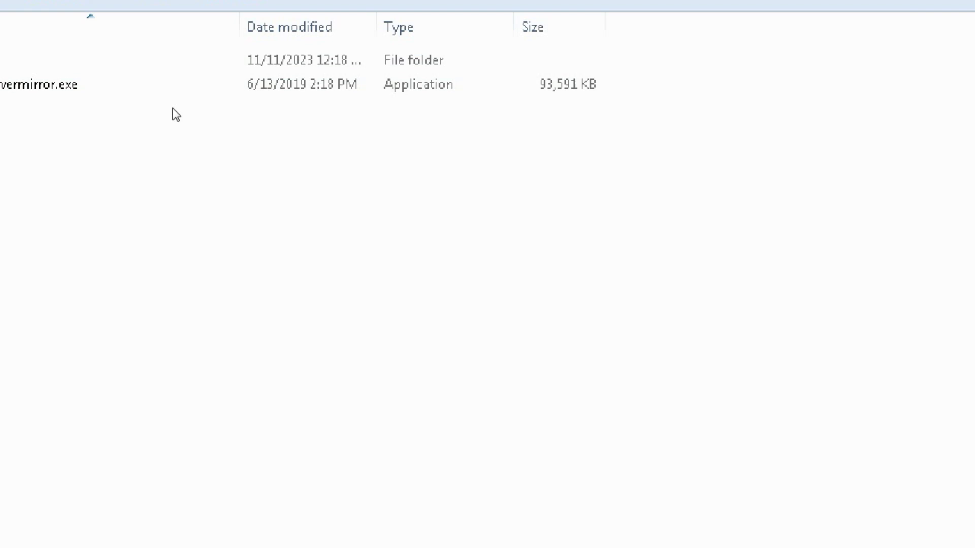
{"action": "left_click", "coordinate": [101, 103]}
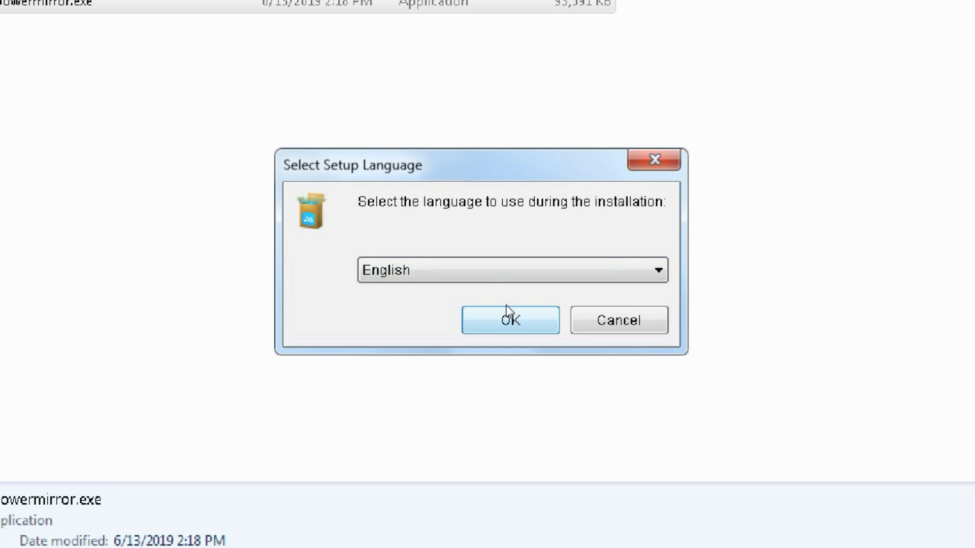
Install ApowerMirror in English, accepting the licence and keeping C:\Program Files\Apowersoft\ApowerMirror
{"action": "left_click", "coordinate": [508, 311]}
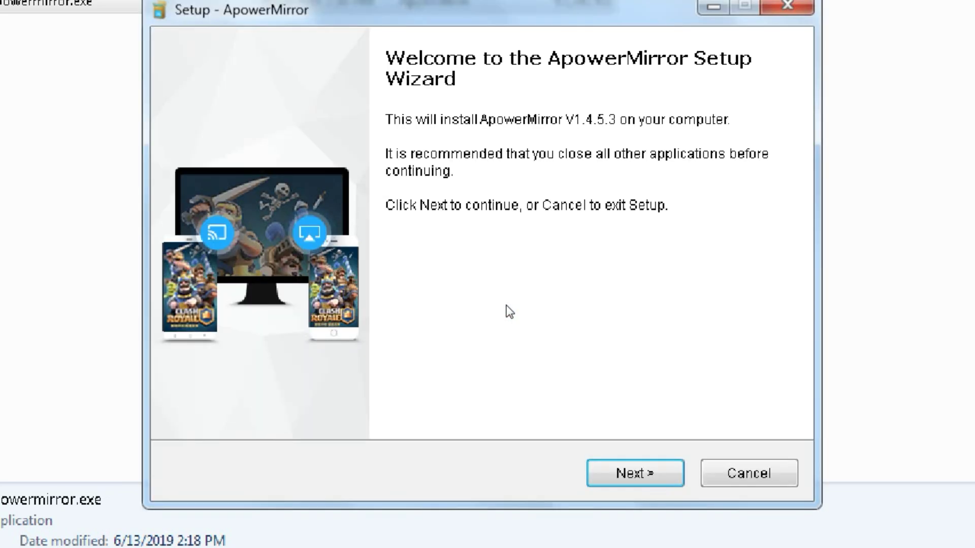
{"action": "key", "text": "Return"}
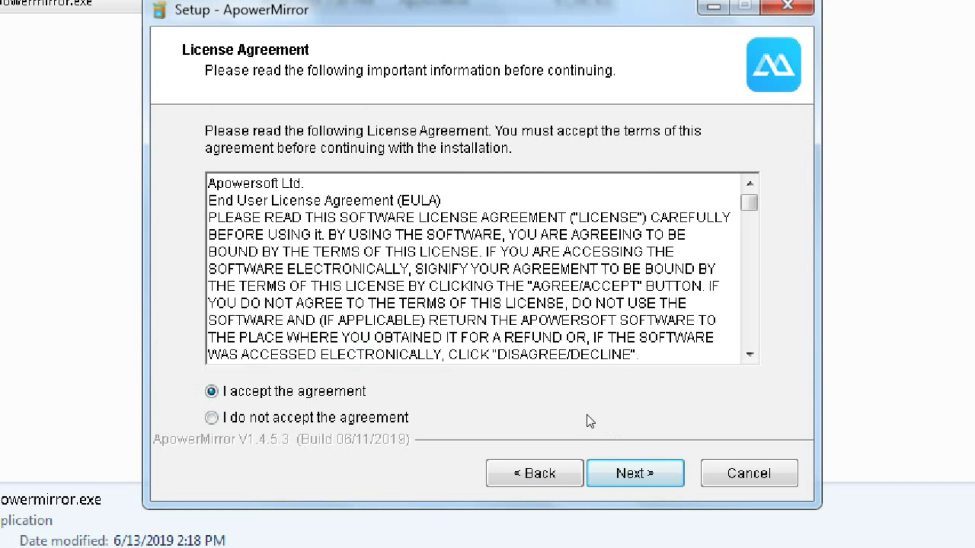
{"action": "key", "text": "Return"}
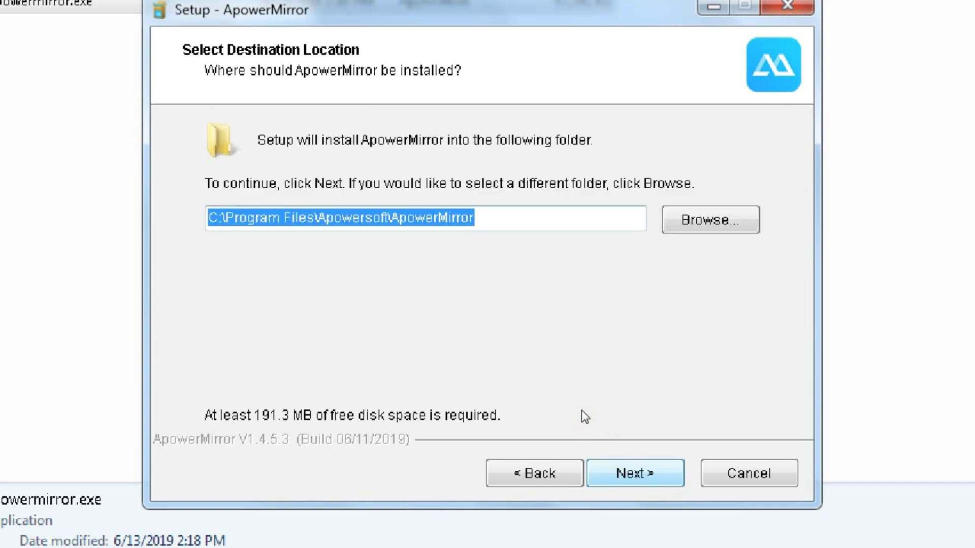
{"action": "key", "text": "Return"}
{"action": "key", "text": "Return"}
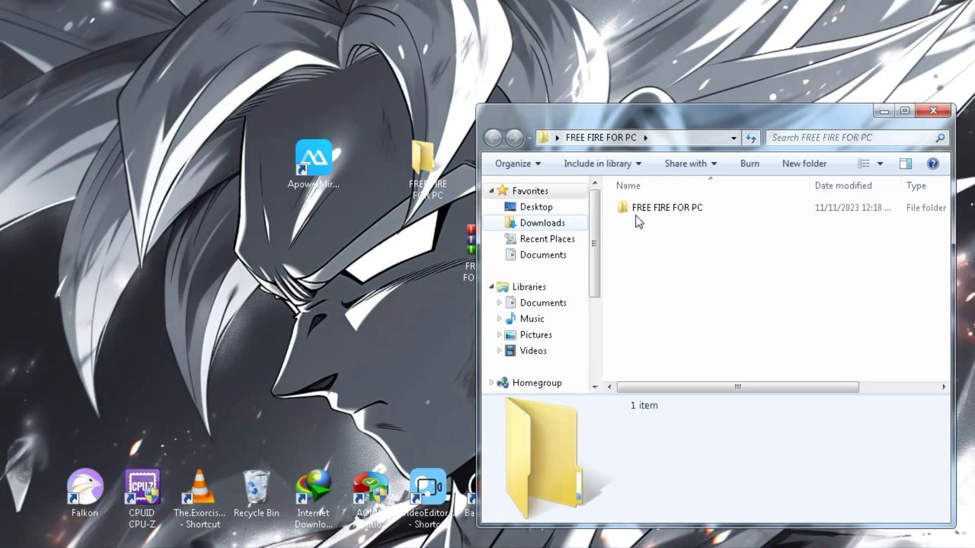
Go into the Setup\Fix folder and select Apowersoft.CommUtilities.dll
{"action": "left_click", "coordinate": [653, 213]}
{"action": "double_click", "coordinate": [653, 213]}
{"action": "double_click", "coordinate": [652, 213]}
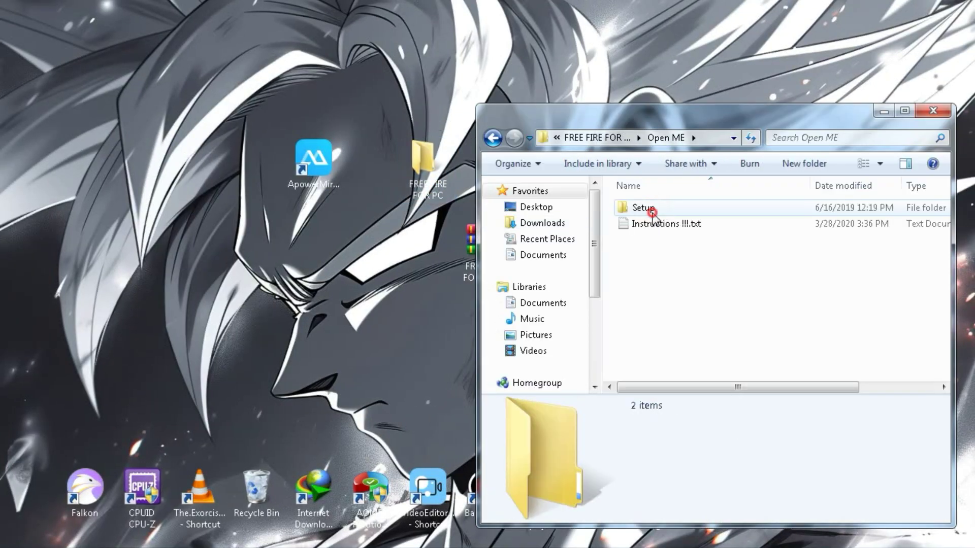
{"action": "double_click", "coordinate": [653, 213]}
{"action": "double_click", "coordinate": [653, 214]}
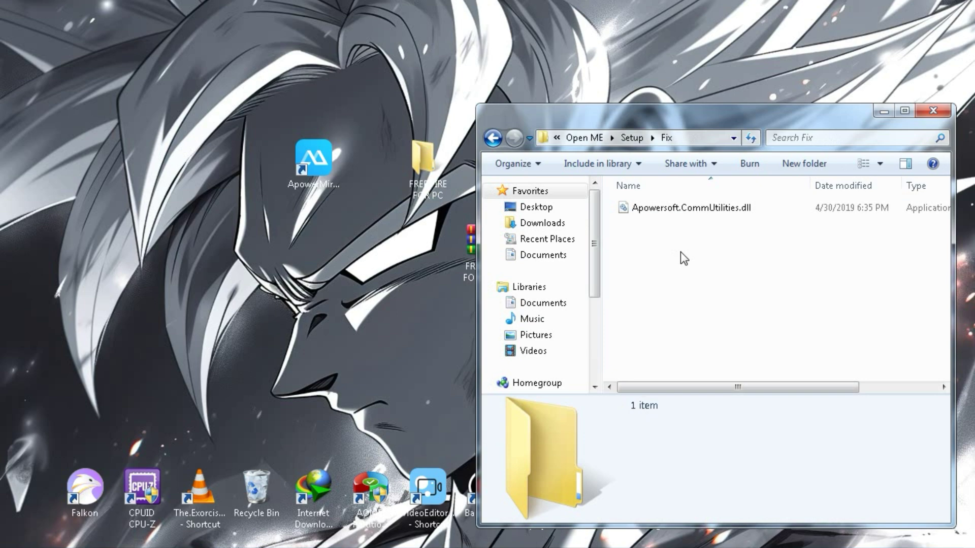
{"action": "left_click_drag", "start_coordinate": [680, 252], "coordinate": [667, 163]}
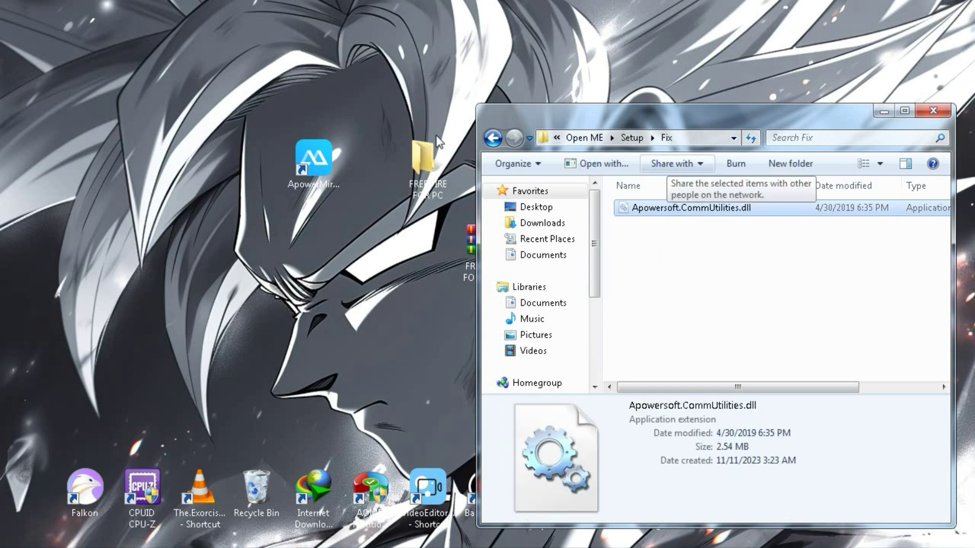
Paste the dll into ApowerMirror's install folder, replacing the old one, then run ApowerMirror as administrator
{"action": "double_click", "coordinate": [313, 182]}
{"action": "right_click", "coordinate": [312, 180]}
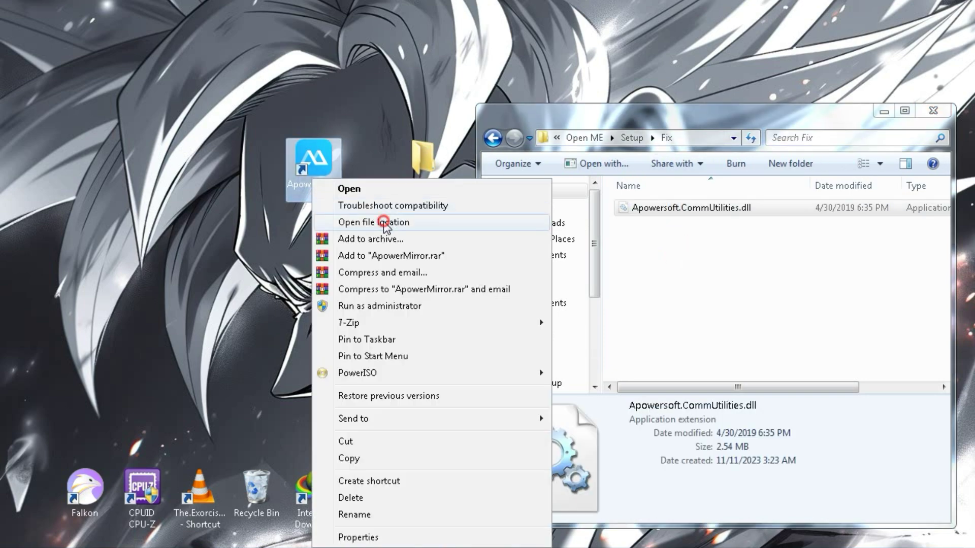
{"action": "left_click", "coordinate": [384, 223]}
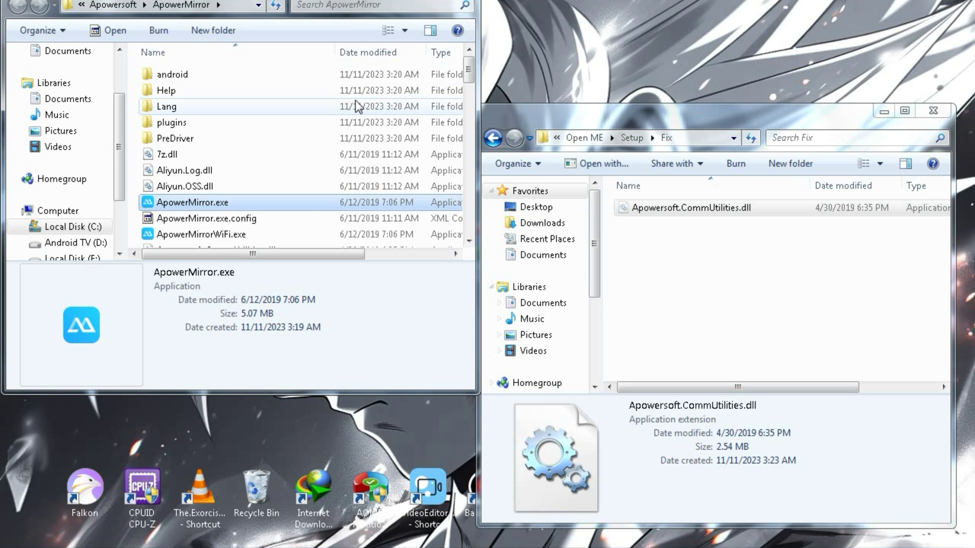
{"action": "left_click", "coordinate": [358, 107]}
{"action": "key", "text": "ctrl+v"}
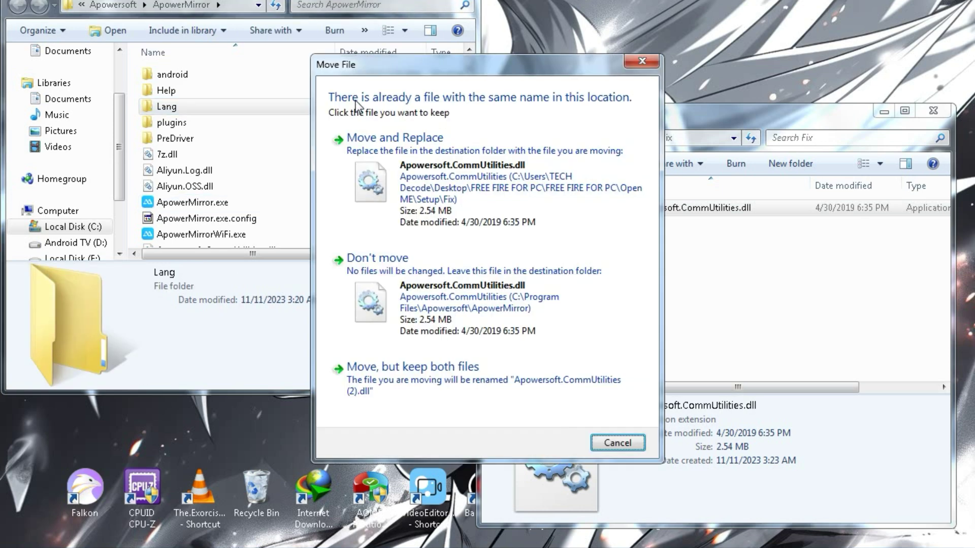
{"action": "left_click", "coordinate": [487, 206]}
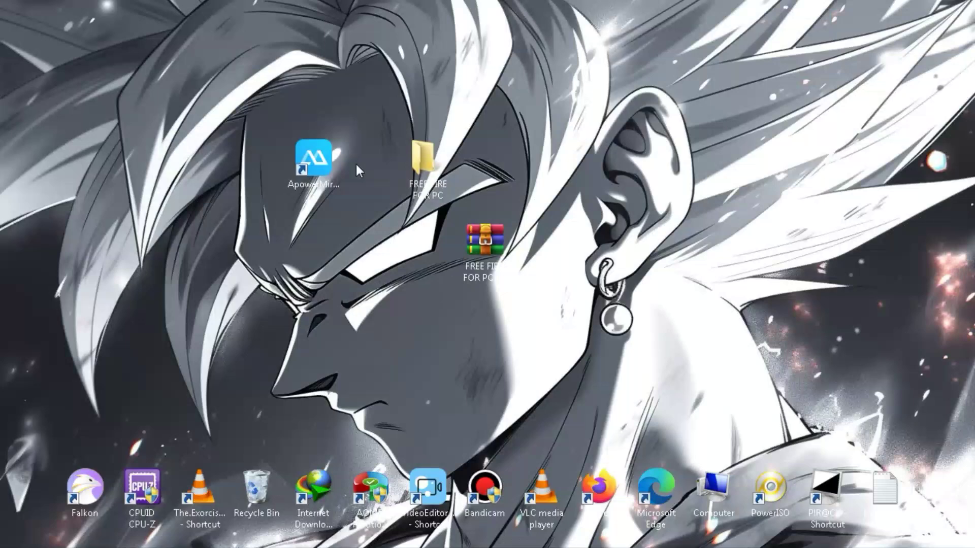
{"action": "right_click", "coordinate": [333, 167]}
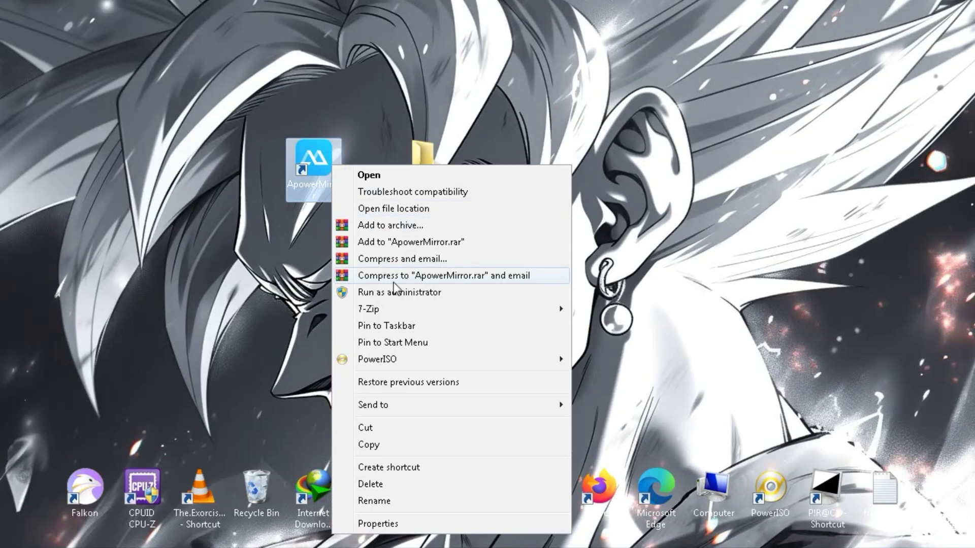
{"action": "left_click", "coordinate": [383, 292]}
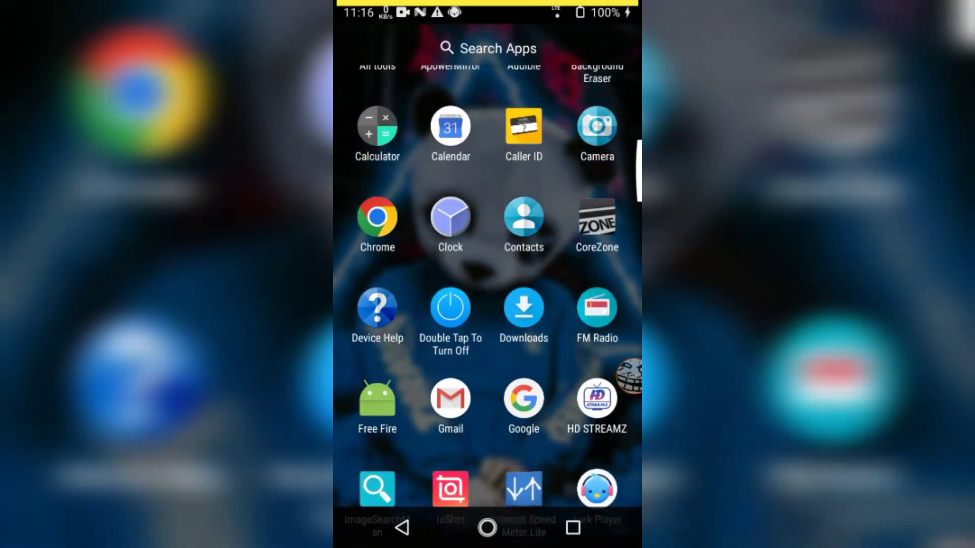
{"action": "scroll", "coordinate": [487, 284], "scroll_direction": "down", "scroll_amount": 5}
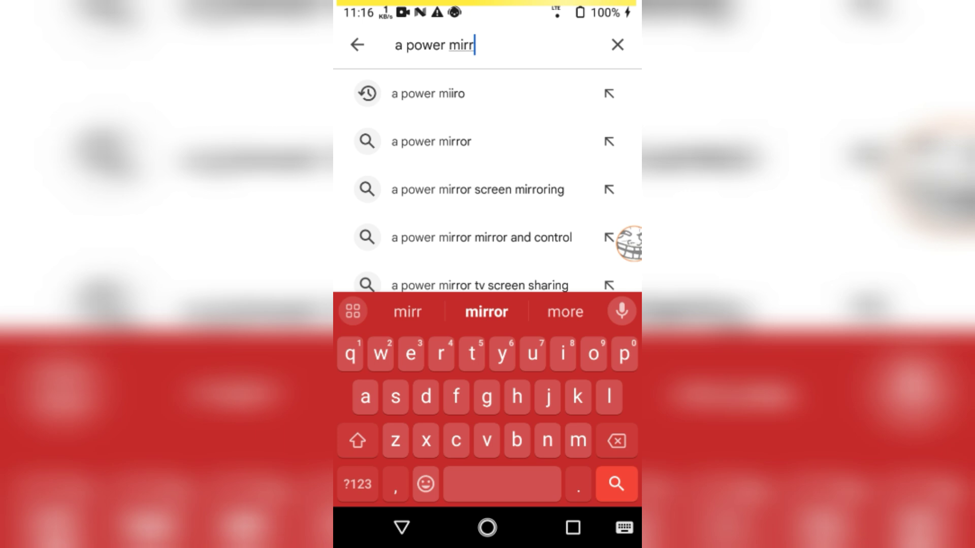
Search the Play Store for ApowerMirror, view its USB connection steps, then return home
{"action": "key", "text": "Return"}
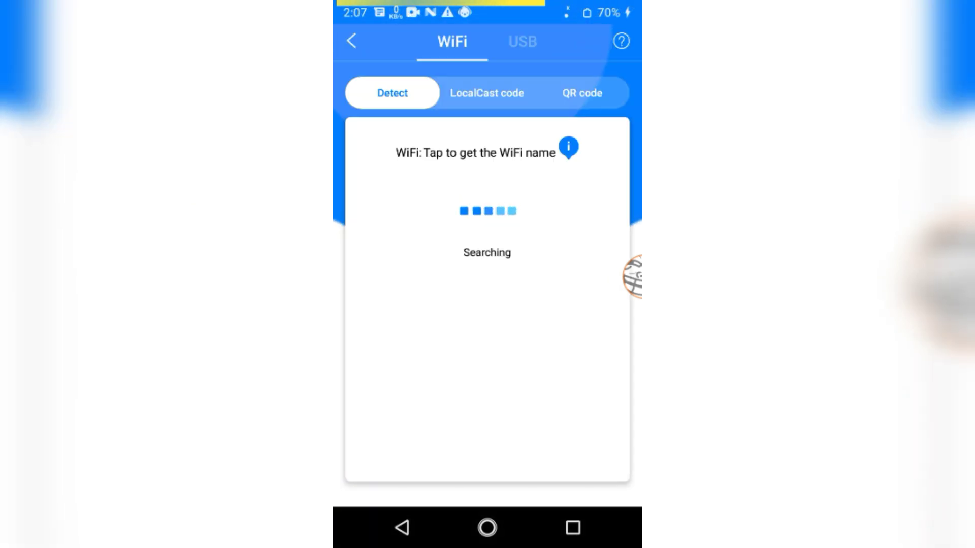
{"action": "left_click", "coordinate": [522, 41]}
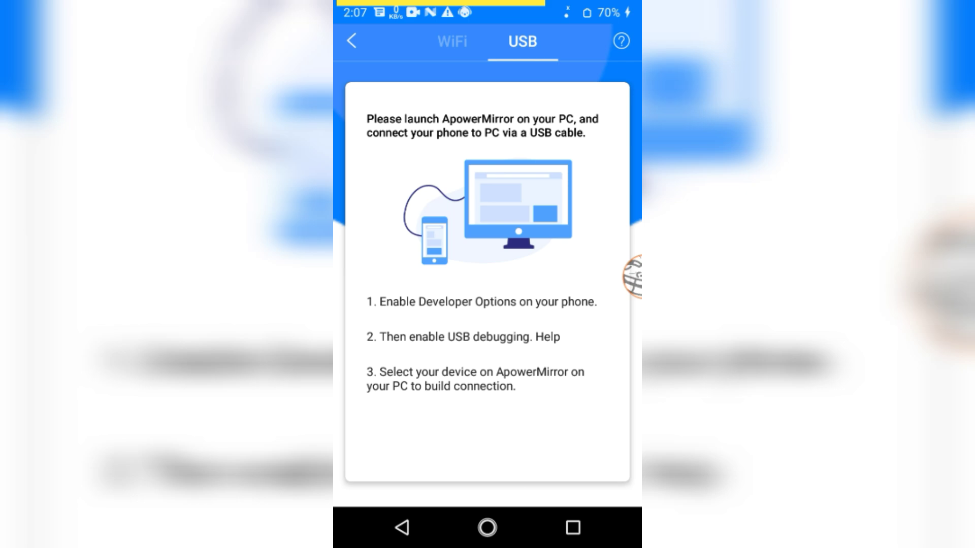
{"action": "left_click", "coordinate": [487, 528]}
Open the phone's Settings and go to About phone
{"action": "left_click", "coordinate": [489, 472]}
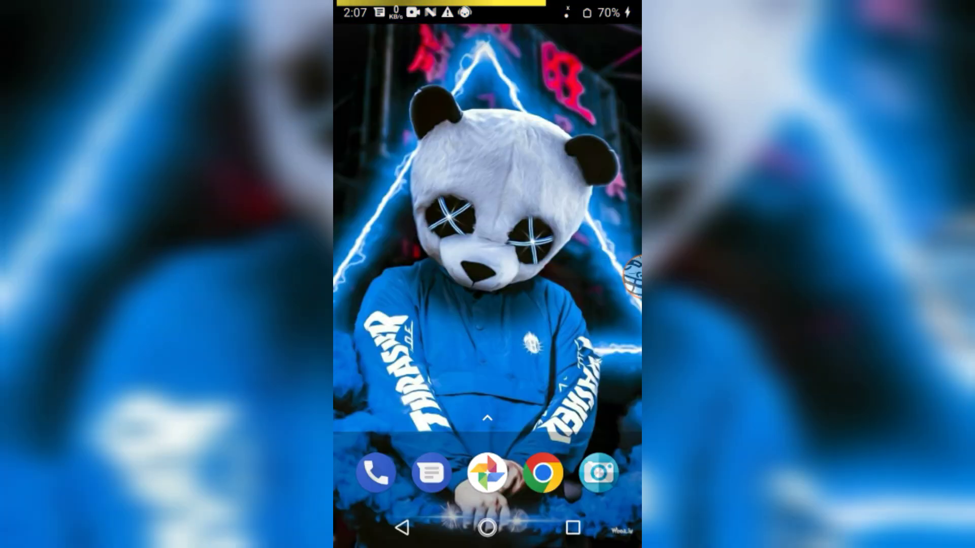
{"action": "scroll", "coordinate": [487, 274], "scroll_direction": "down", "scroll_amount": 10}
{"action": "left_click", "coordinate": [594, 170]}
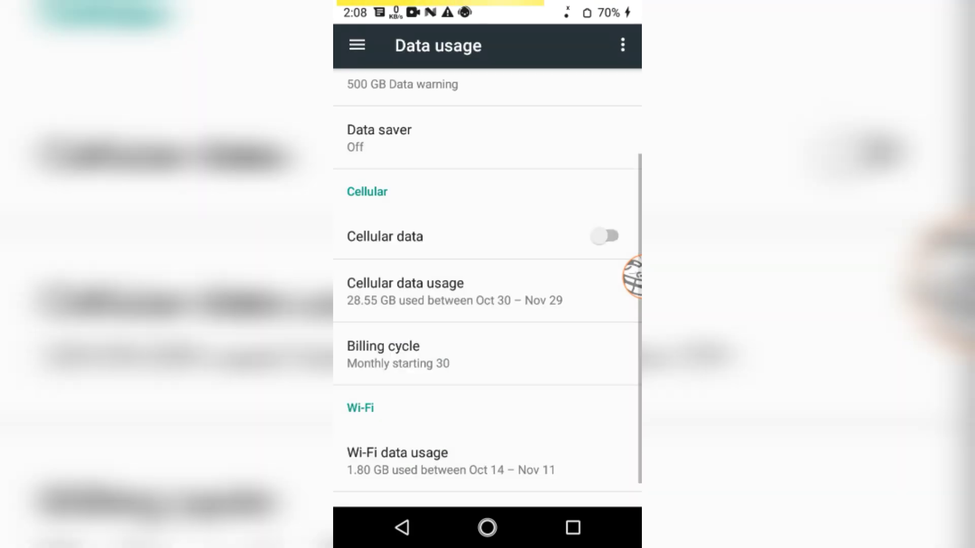
{"action": "left_click", "coordinate": [402, 528]}
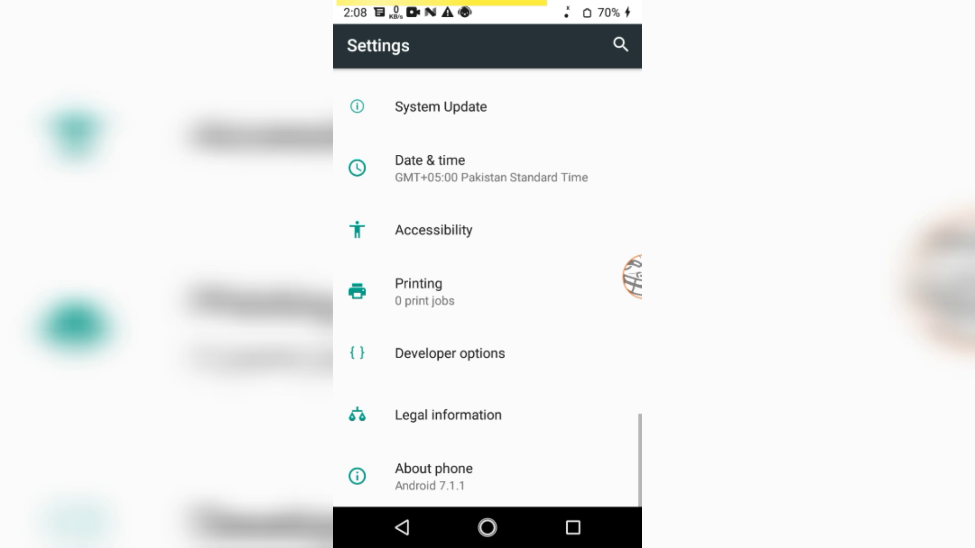
{"action": "left_click", "coordinate": [433, 476]}
{"action": "scroll", "coordinate": [488, 284], "scroll_direction": "down", "scroll_amount": 5}
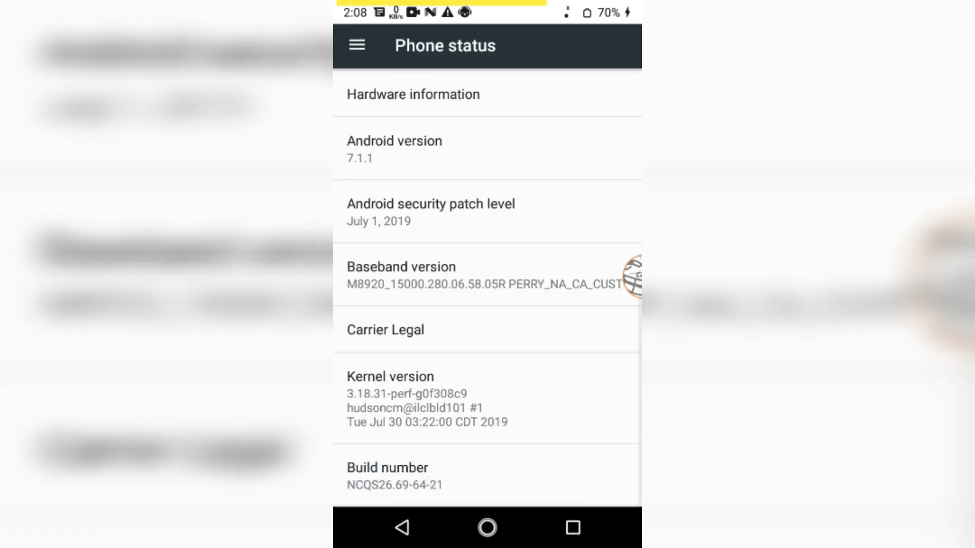
Tap Build number repeatedly to unlock developer mode
{"action": "left_click", "coordinate": [487, 475]}
{"action": "left_click", "coordinate": [487, 476]}
{"action": "left_click", "coordinate": [517, 476]}
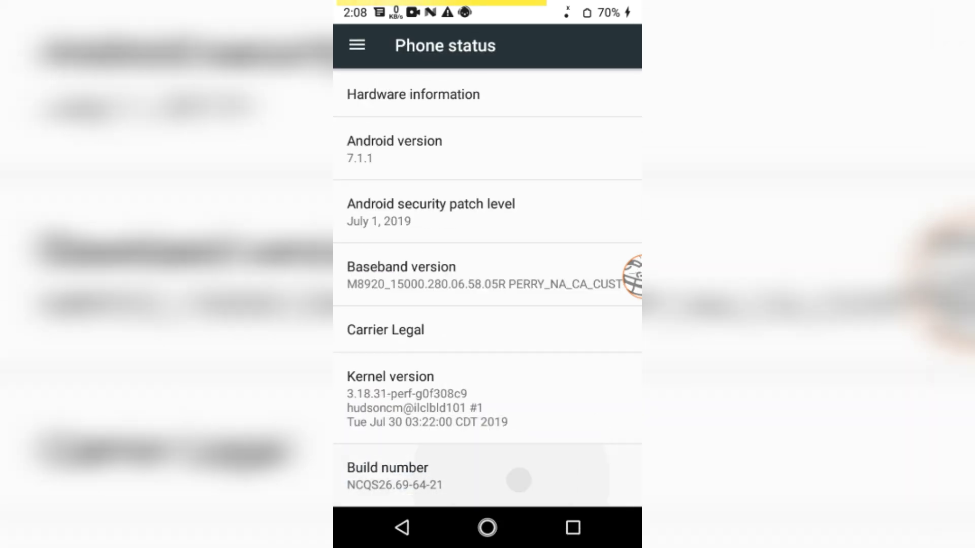
{"action": "left_click", "coordinate": [511, 473]}
{"action": "left_click", "coordinate": [512, 472]}
{"action": "left_click", "coordinate": [512, 472]}
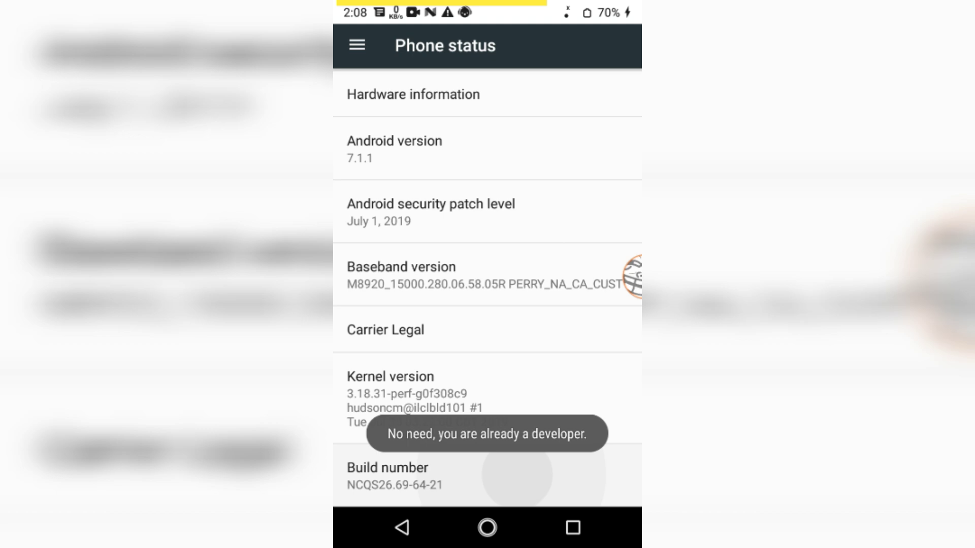
{"action": "left_click", "coordinate": [511, 472]}
{"action": "left_click", "coordinate": [511, 472]}
Open Developer options and briefly mark USB debugging with a red annotation arrow
{"action": "left_click", "coordinate": [402, 528]}
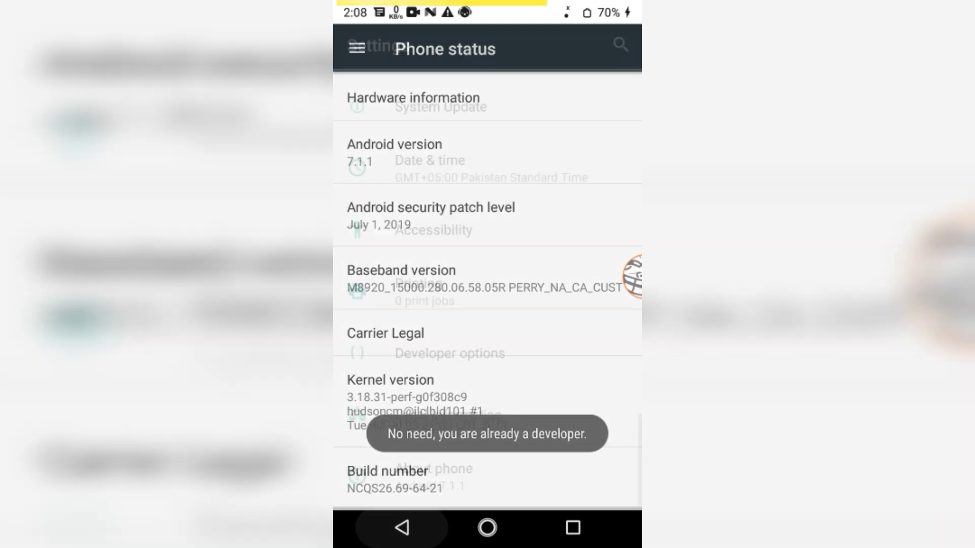
{"action": "scroll", "coordinate": [487, 285], "scroll_direction": "up", "scroll_amount": 2}
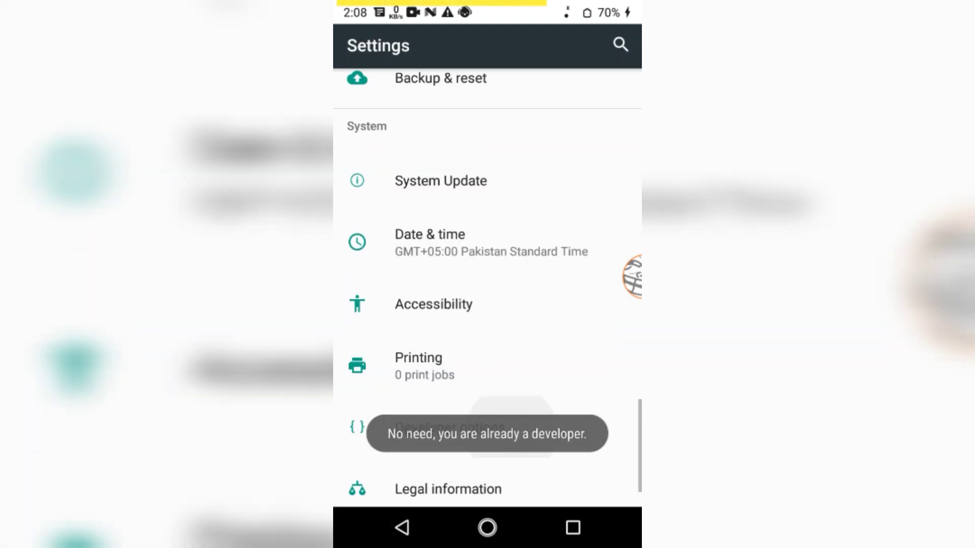
{"action": "left_click", "coordinate": [511, 427]}
{"action": "scroll", "coordinate": [487, 304], "scroll_direction": "down", "scroll_amount": 10}
{"action": "left_click", "coordinate": [619, 276]}
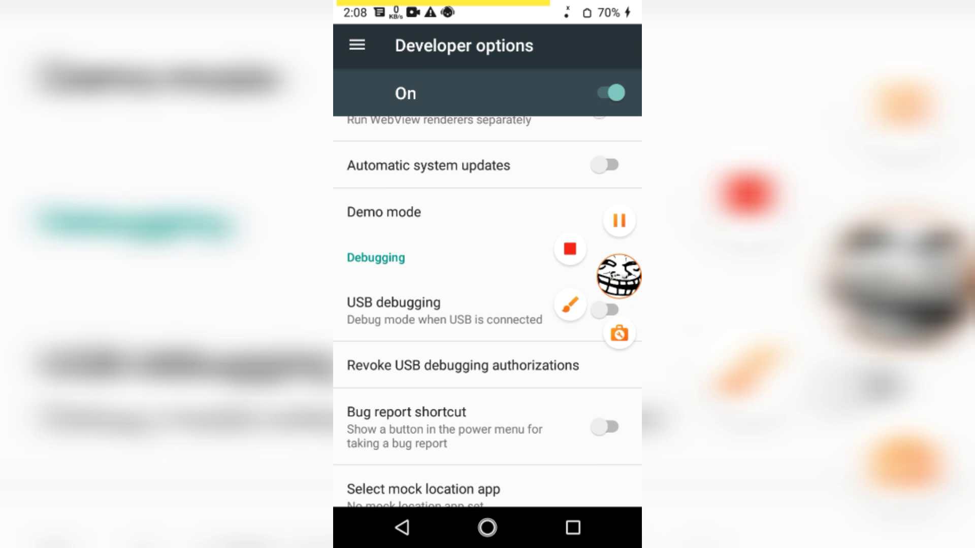
{"action": "left_click", "coordinate": [570, 304]}
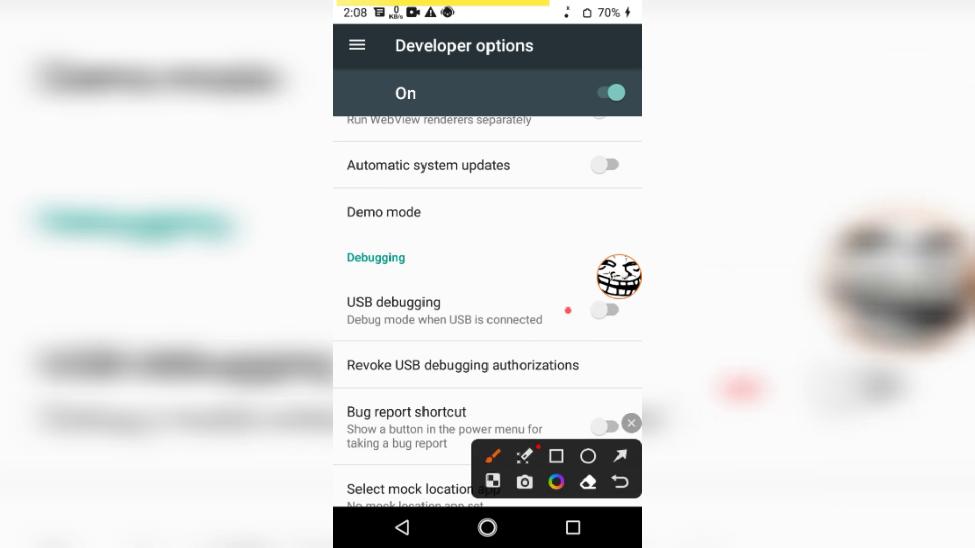
{"action": "mouse_move", "coordinate": [486, 293]}
{"action": "left_mouse_down"}
{"action": "mouse_move", "coordinate": [532, 319]}
{"action": "mouse_move", "coordinate": [539, 290]}
{"action": "left_mouse_up"}
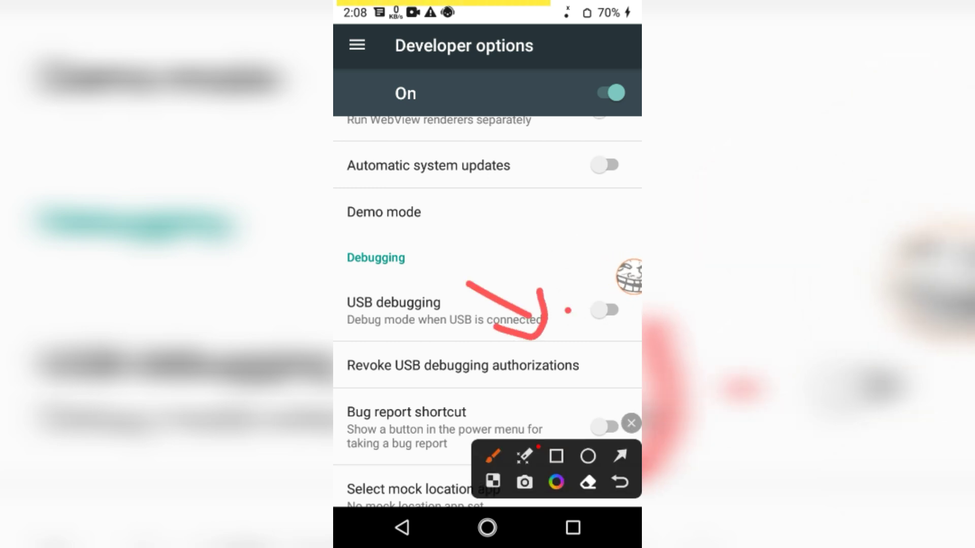
{"action": "left_click", "coordinate": [631, 423]}
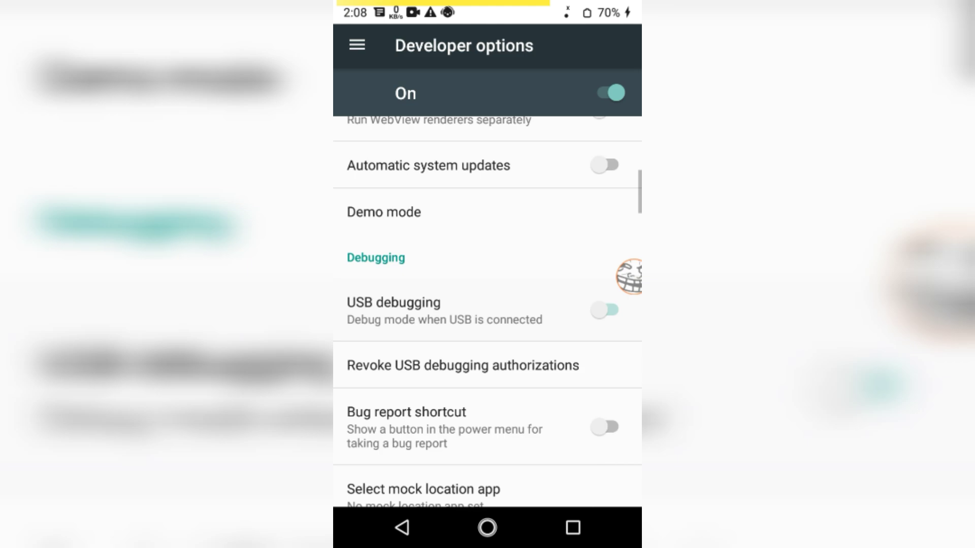
Turn on and allow USB debugging, then switch back to ApowerMirror via Recents
{"action": "left_click", "coordinate": [605, 310]}
{"action": "left_click", "coordinate": [583, 336]}
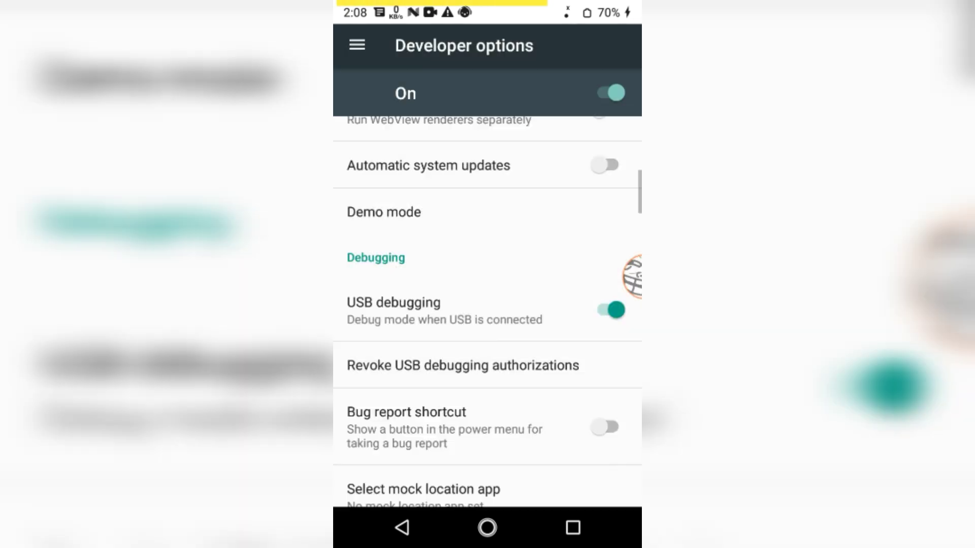
{"action": "left_click", "coordinate": [573, 528]}
{"action": "left_click", "coordinate": [488, 305]}
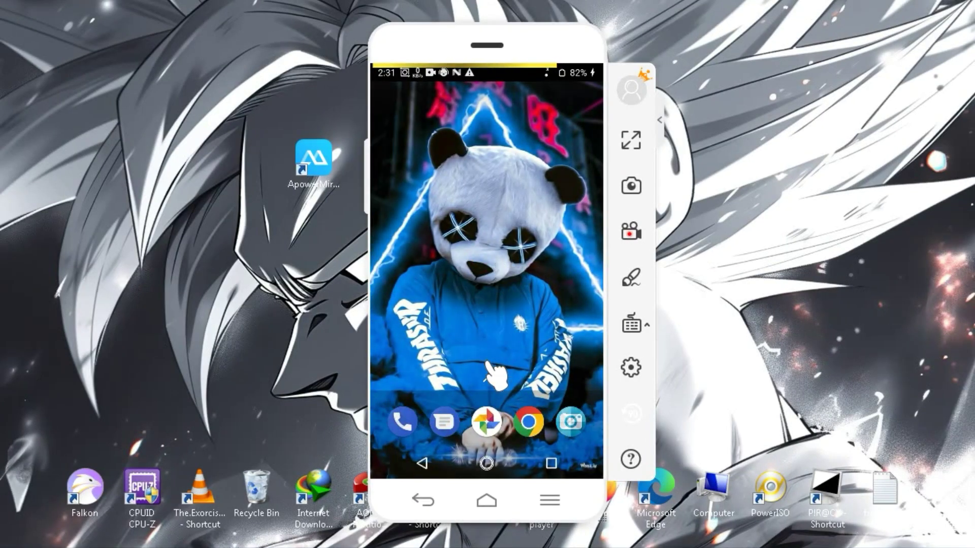
Open the mirrored phone's app drawer and drag Free Fire onto the home screen
{"action": "left_click_drag", "start_coordinate": [489, 355], "coordinate": [496, 250]}
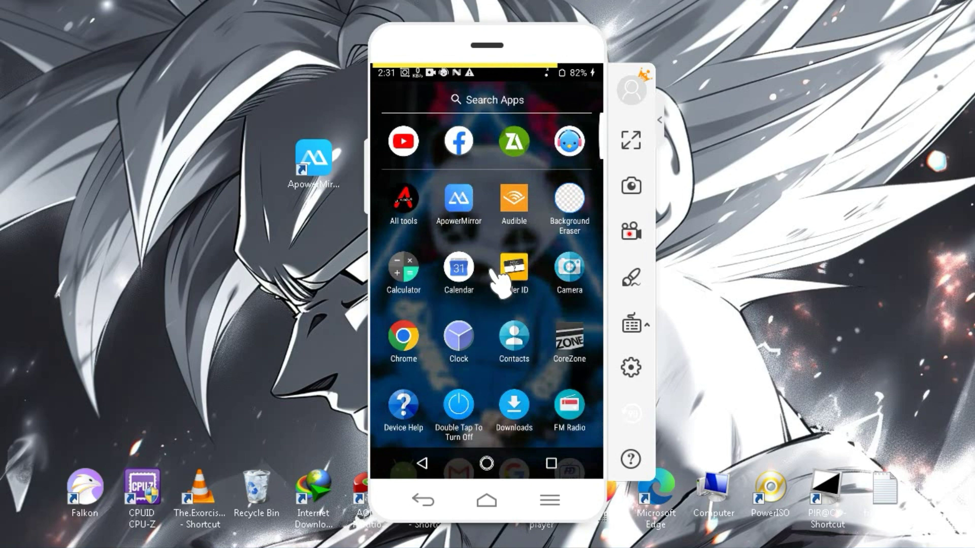
{"action": "left_click_drag", "start_coordinate": [492, 302], "coordinate": [493, 192]}
{"action": "mouse_move", "coordinate": [402, 376]}
{"action": "left_mouse_down"}
{"action": "mouse_move", "coordinate": [501, 244]}
{"action": "mouse_move", "coordinate": [492, 244]}
{"action": "left_mouse_up"}
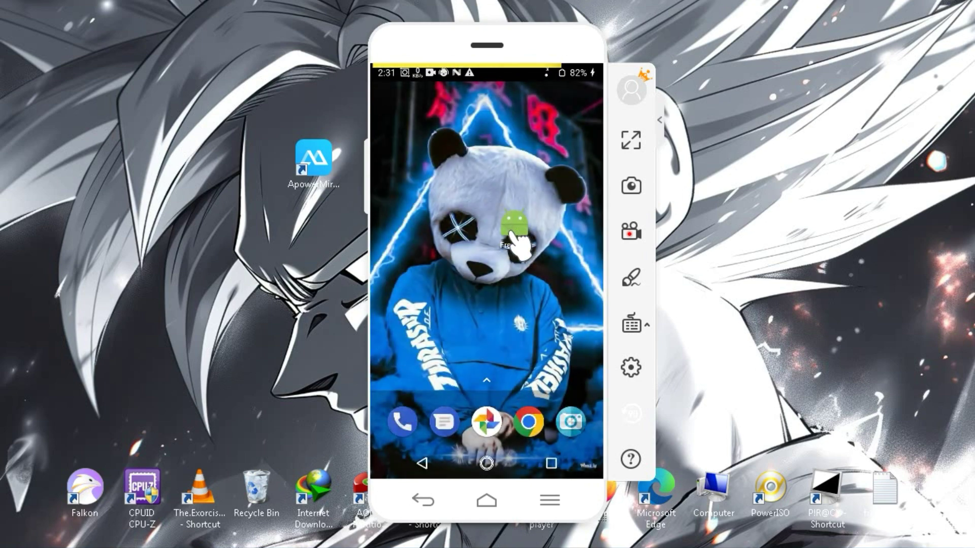